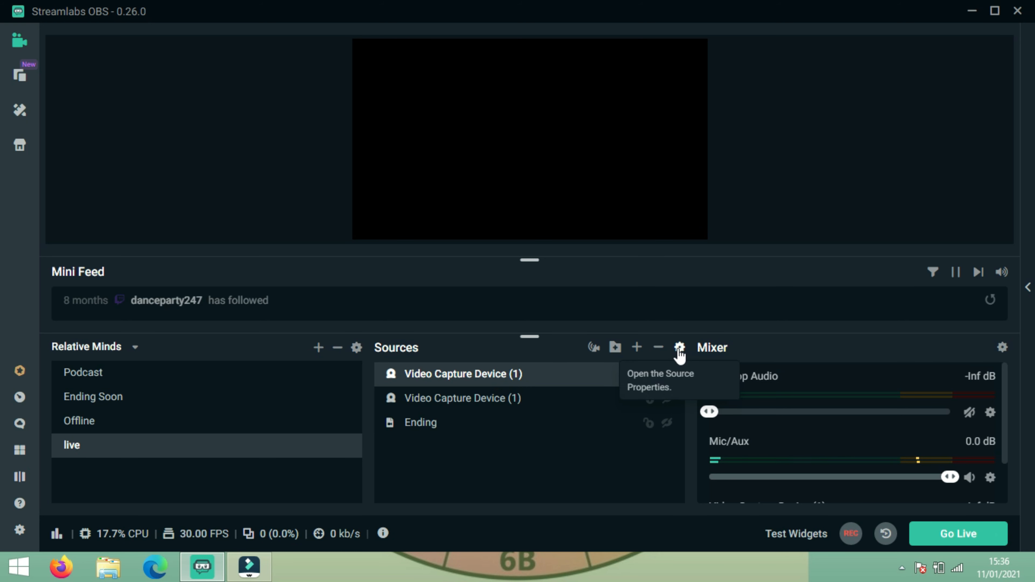
Step: Select the first Video Capture Device (1) and bring up its properties showing UVC Camera
{"action": "left_click", "coordinate": [444, 403]}
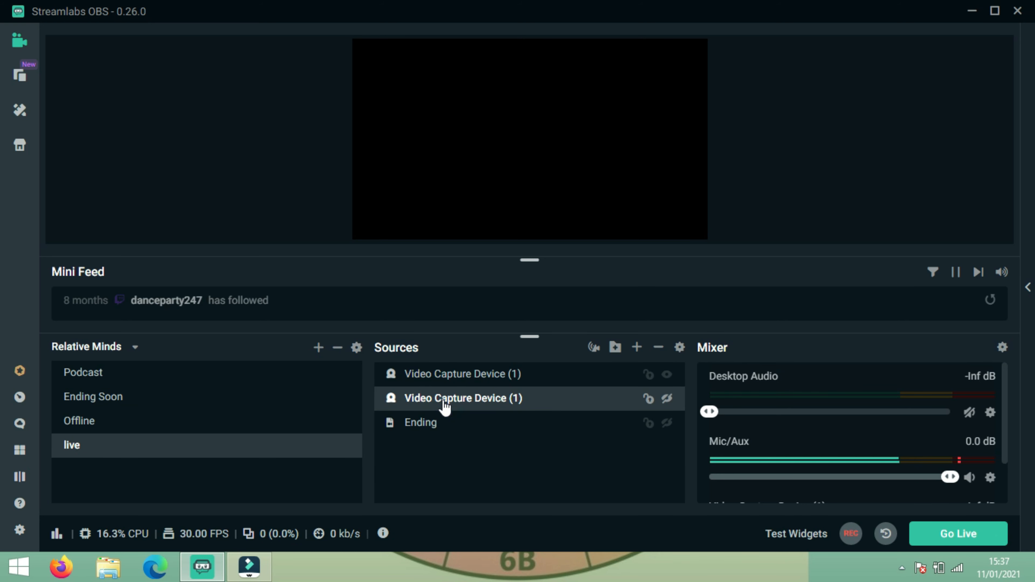
{"action": "left_click", "coordinate": [423, 424]}
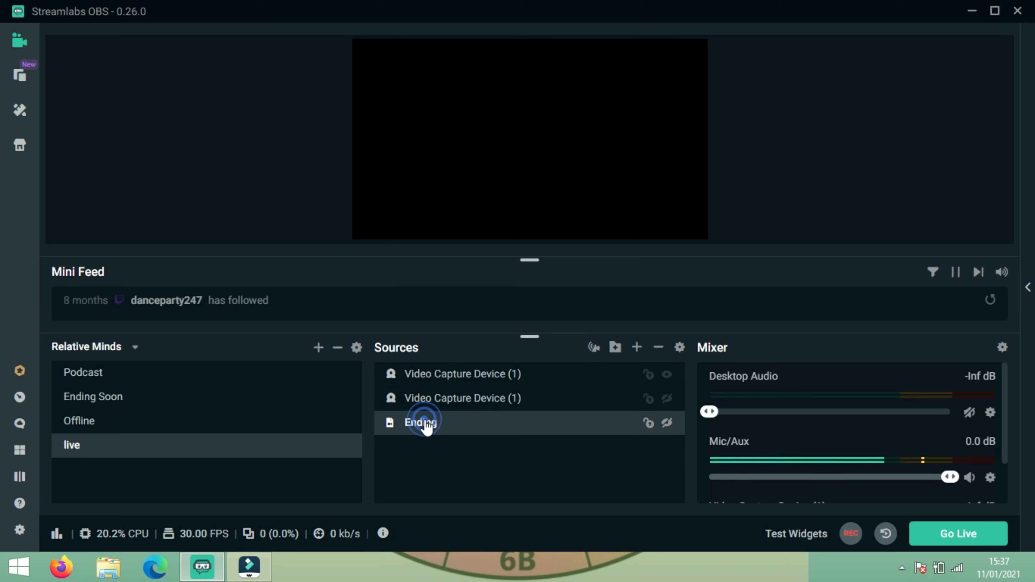
{"action": "left_click", "coordinate": [450, 383]}
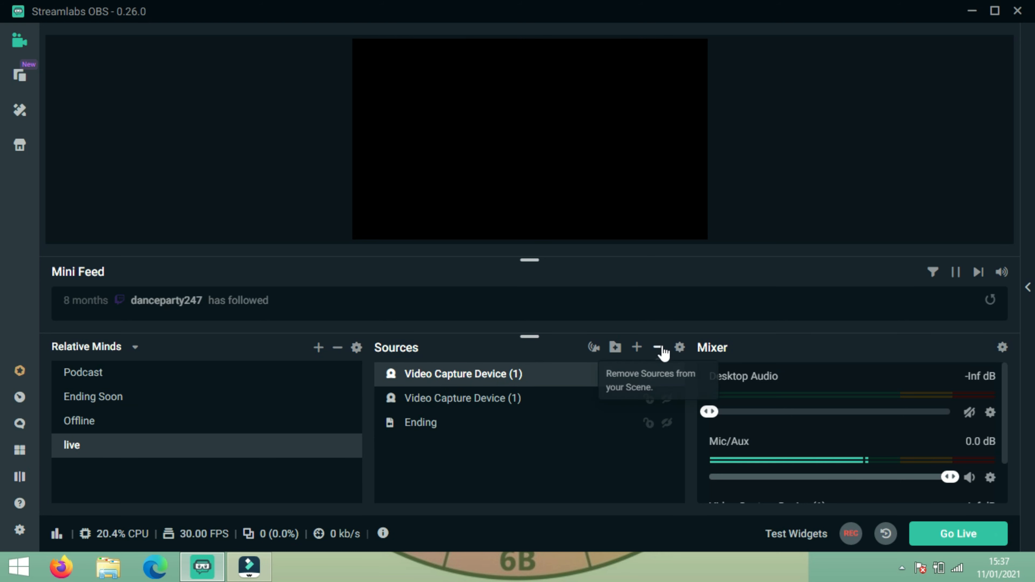
{"action": "left_click", "coordinate": [679, 349]}
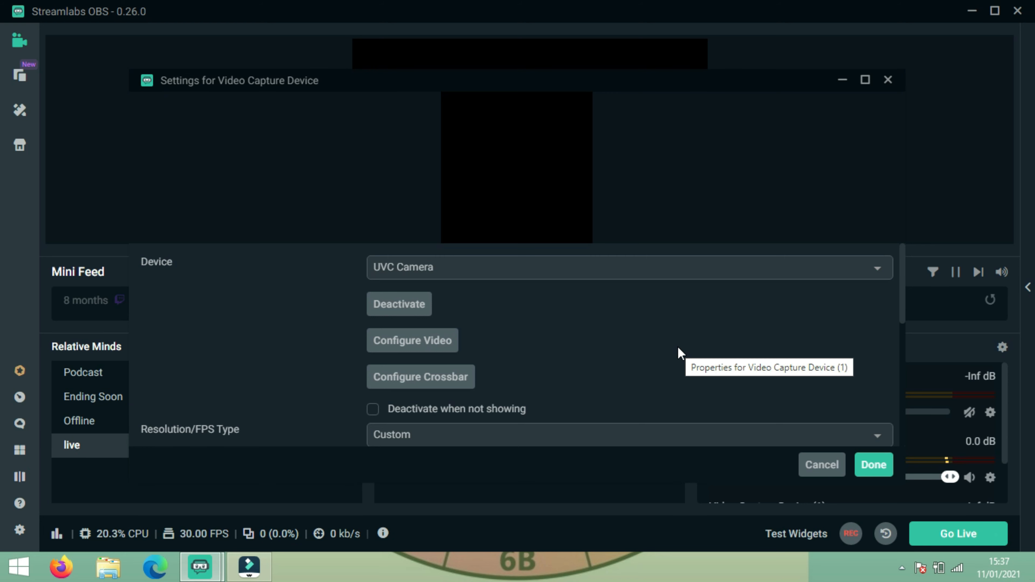
Step: Change the capture device from UVC Camera to FJ Camera and confirm with Done
{"action": "left_click", "coordinate": [693, 272]}
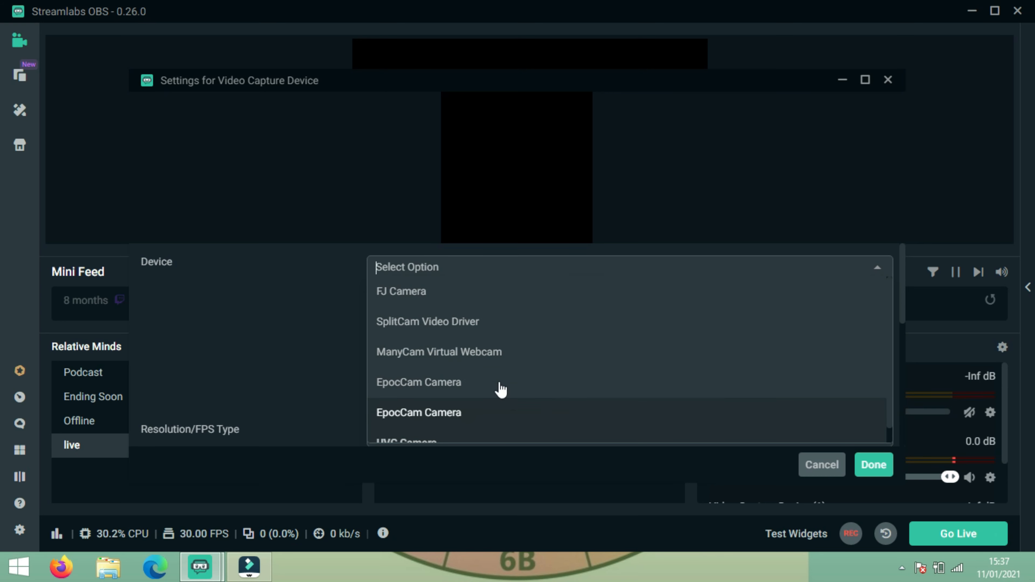
{"action": "left_click", "coordinate": [445, 303]}
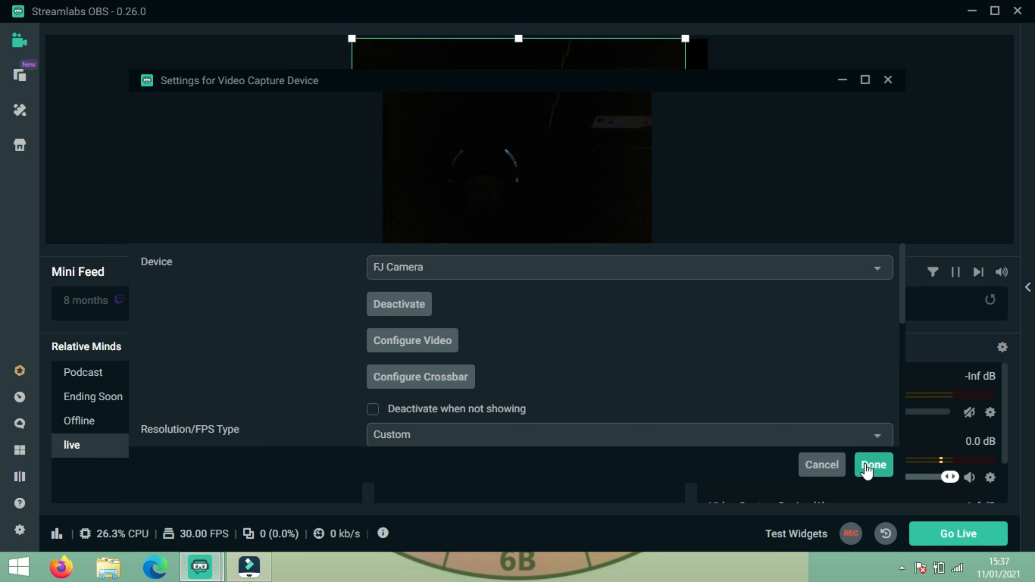
{"action": "left_click", "coordinate": [823, 467]}
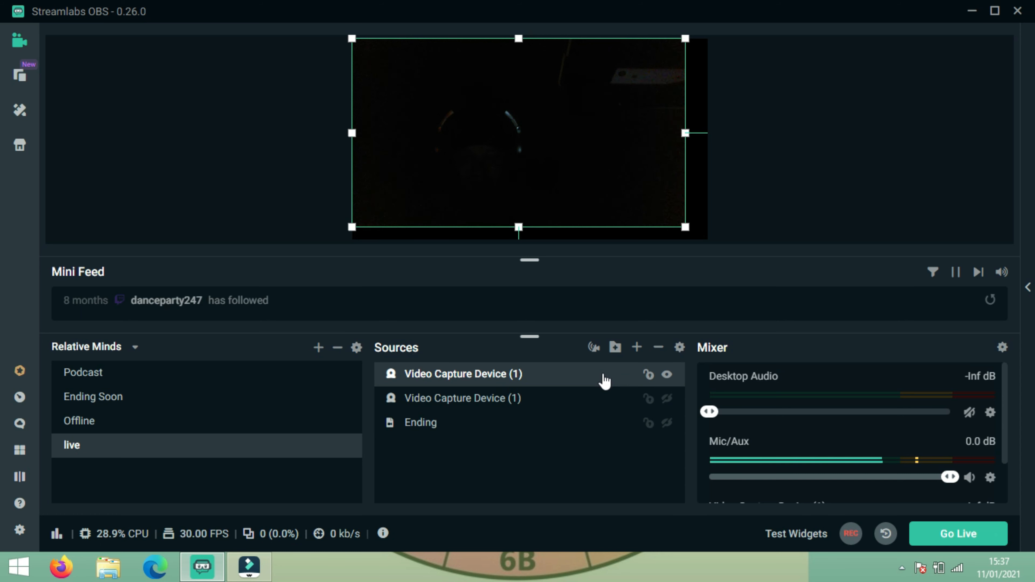
Step: Remove the first Video Capture Device and unhide the remaining one so FJ Camera appears
{"action": "left_click", "coordinate": [659, 349]}
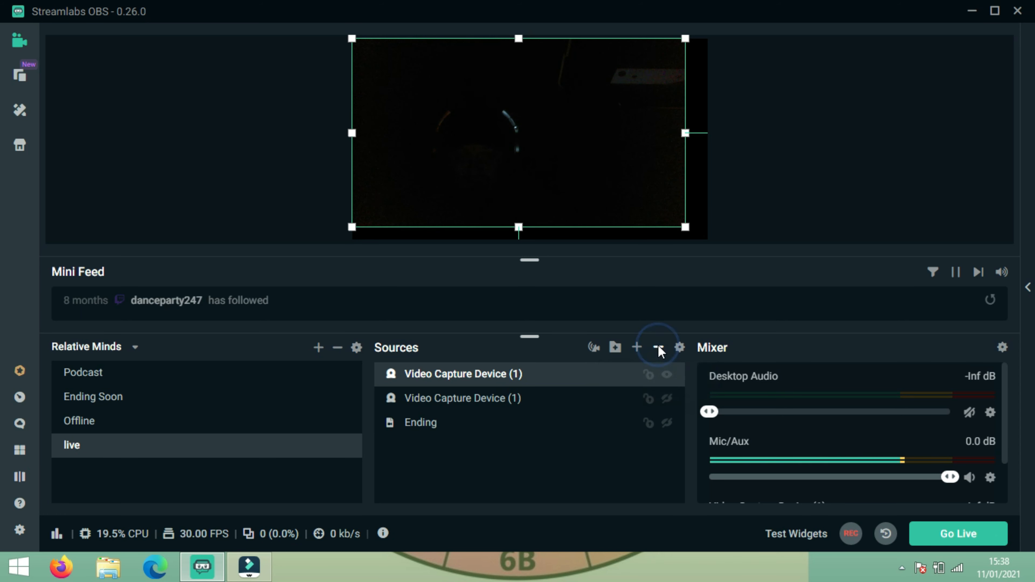
{"action": "left_click", "coordinate": [568, 284]}
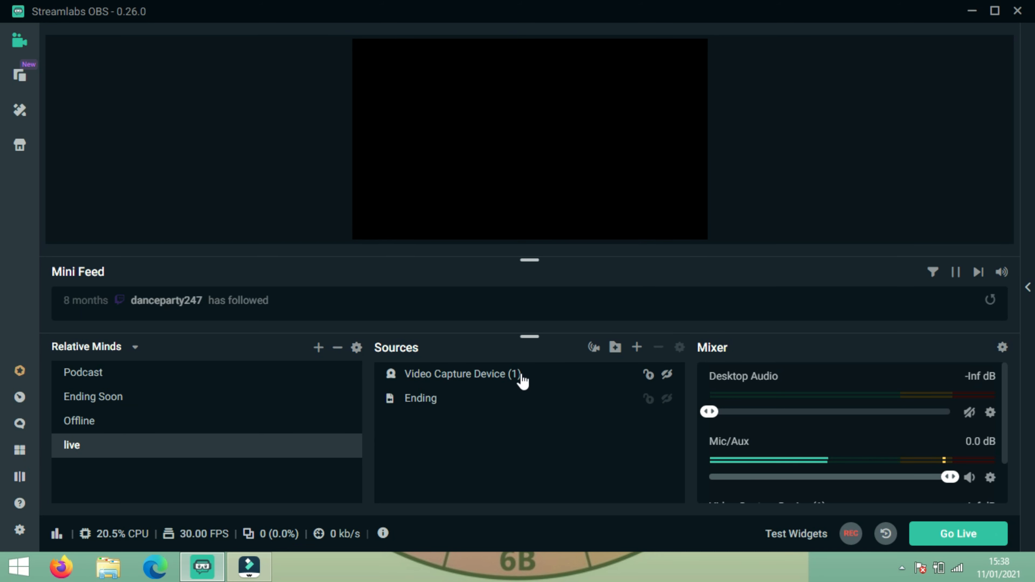
{"action": "left_click", "coordinate": [667, 375]}
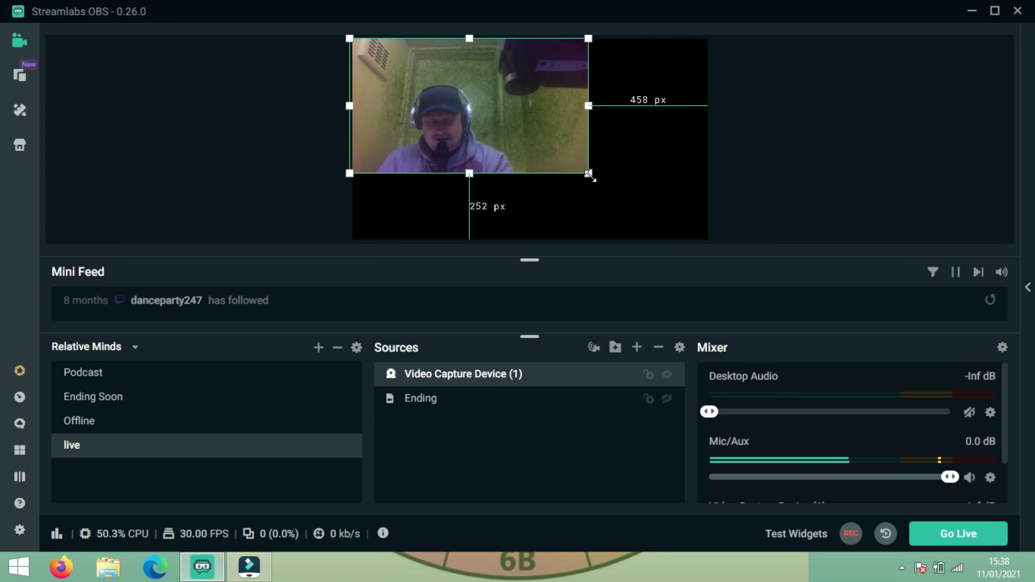
Step: Scale the FJ Camera feed up until it fills the entire preview canvas
{"action": "left_click_drag", "start_coordinate": [589, 174], "coordinate": [708, 228]}
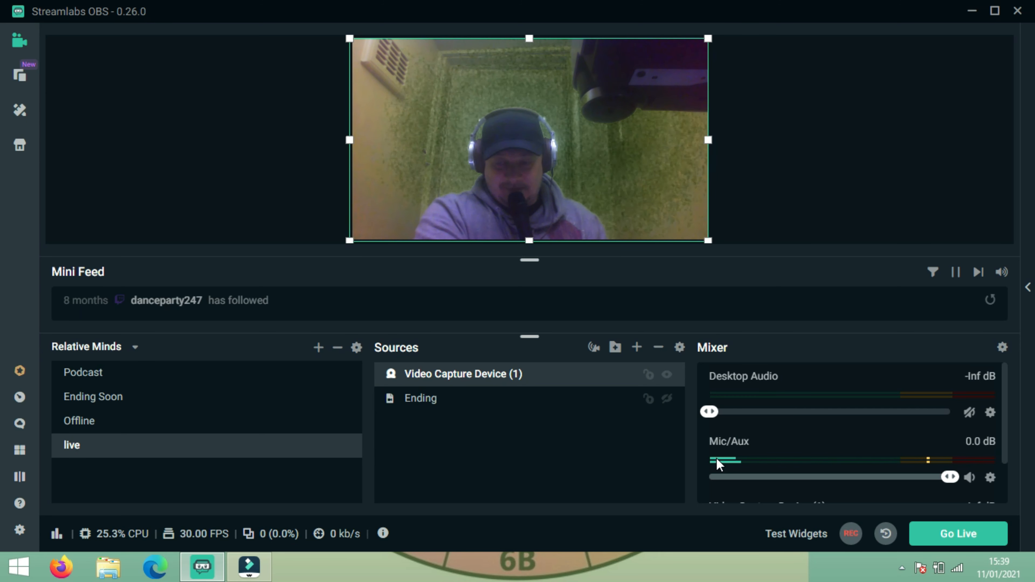
Step: Set the Mic/Aux device to 'Mic in at front panel (black)' (Realtek High Definition Audio)
{"action": "left_click", "coordinate": [990, 479]}
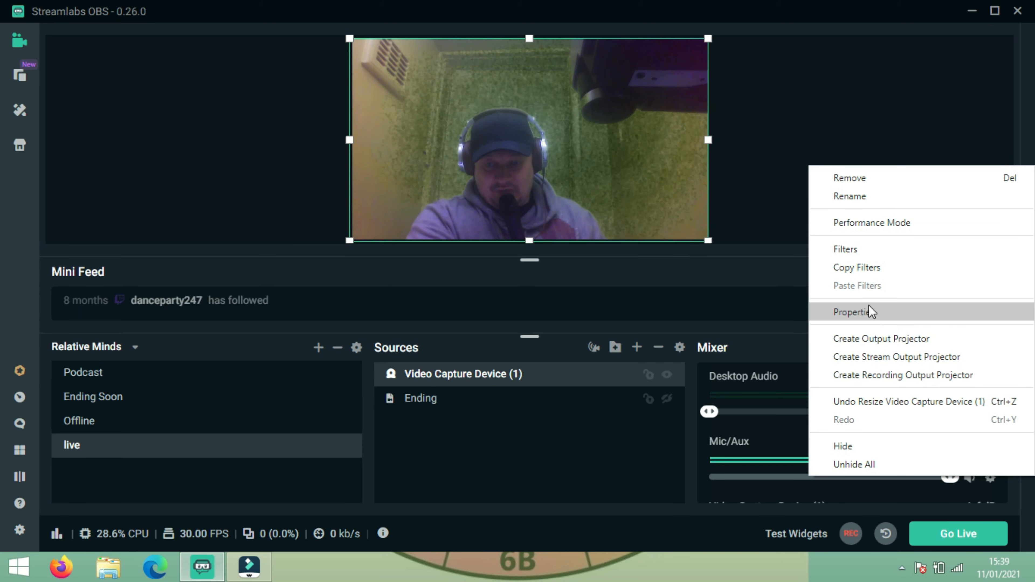
{"action": "left_click", "coordinate": [864, 315]}
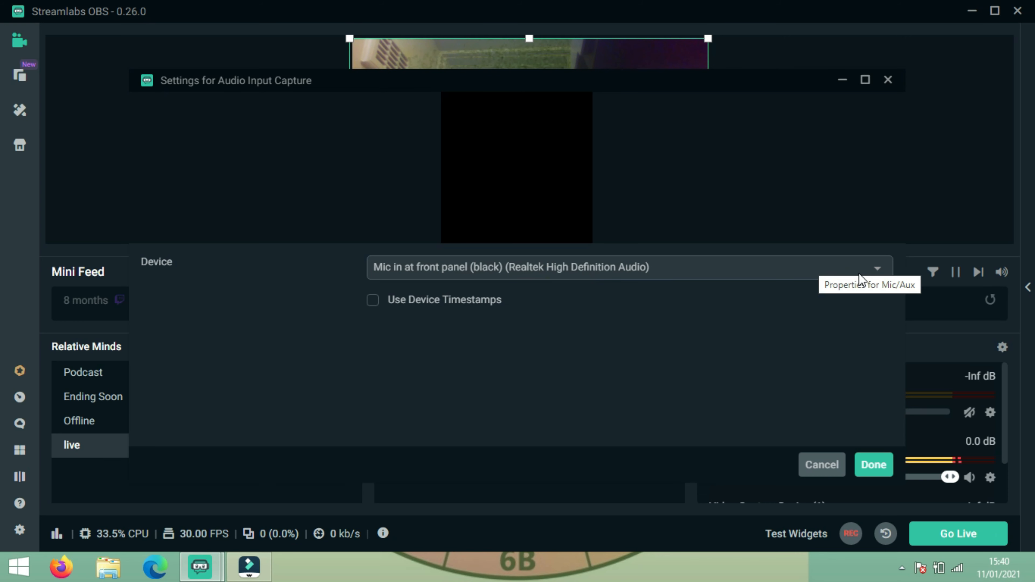
{"action": "left_click", "coordinate": [824, 268]}
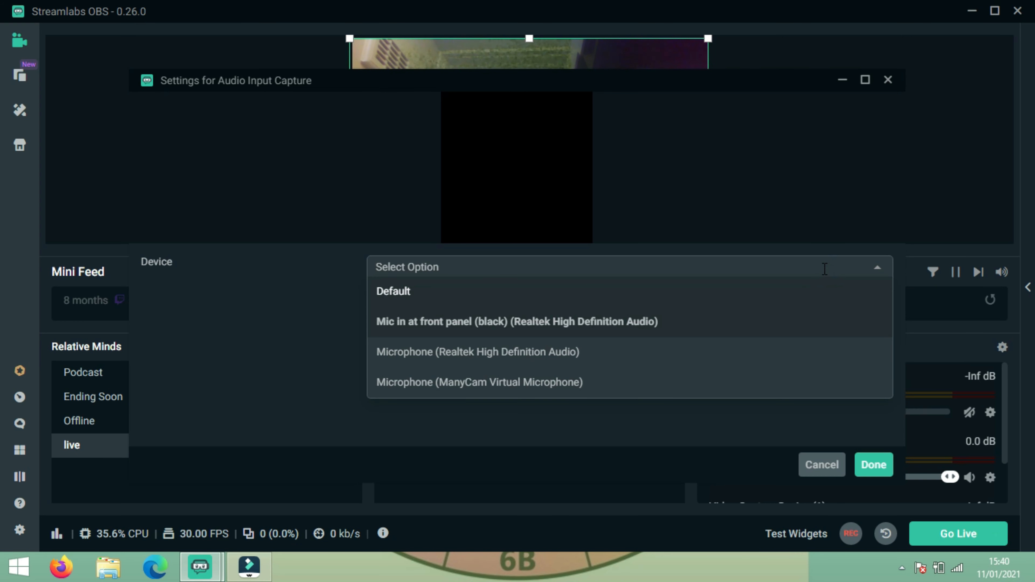
{"action": "left_click", "coordinate": [542, 322]}
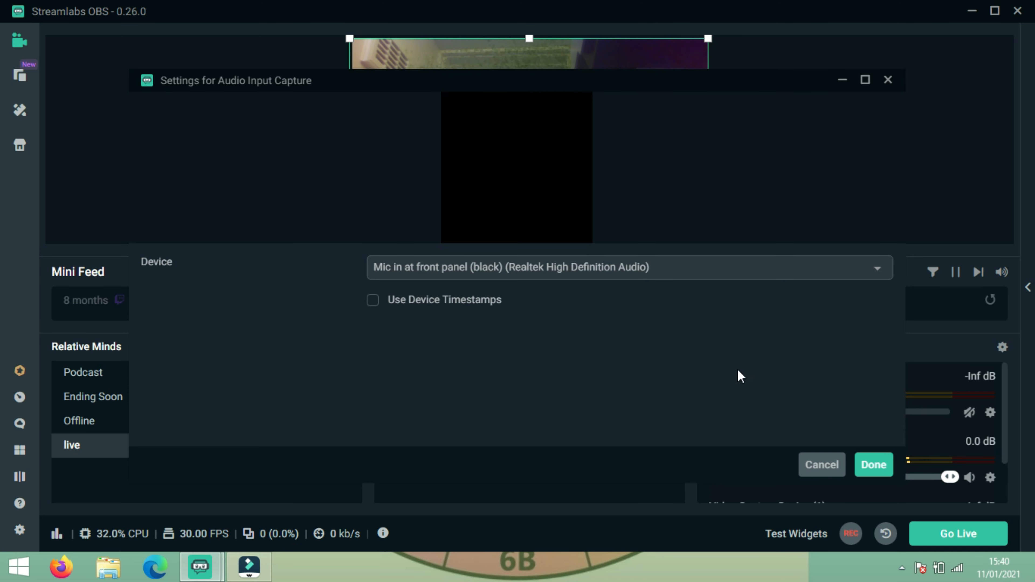
{"action": "left_click", "coordinate": [873, 465]}
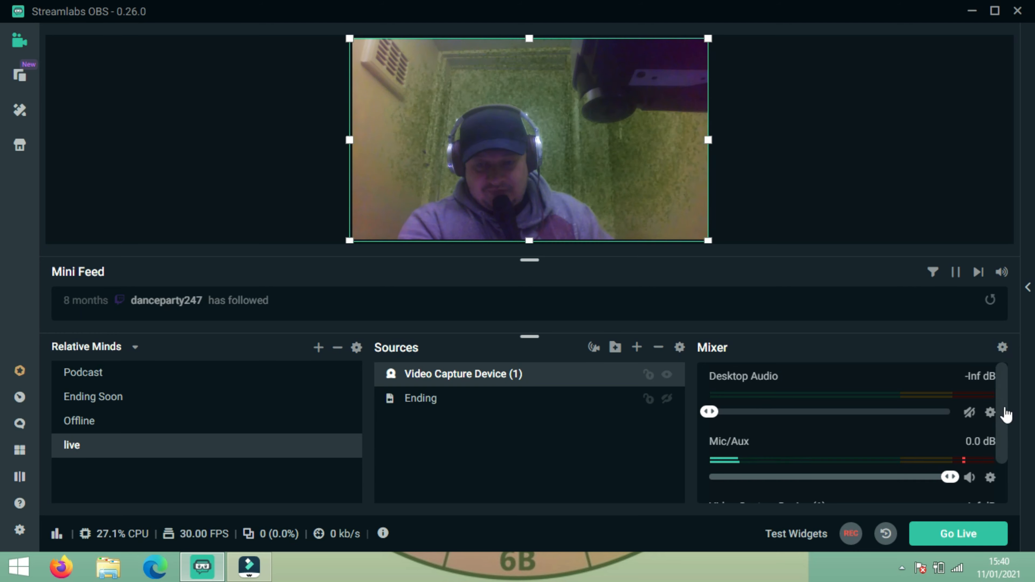
Step: Mute Desktop Audio at -Inf dB and silence the Video Capture Device (1) slider in the mixer
{"action": "left_click_drag", "start_coordinate": [711, 412], "coordinate": [840, 412]}
{"action": "left_click_drag", "start_coordinate": [765, 395], "coordinate": [698, 403]}
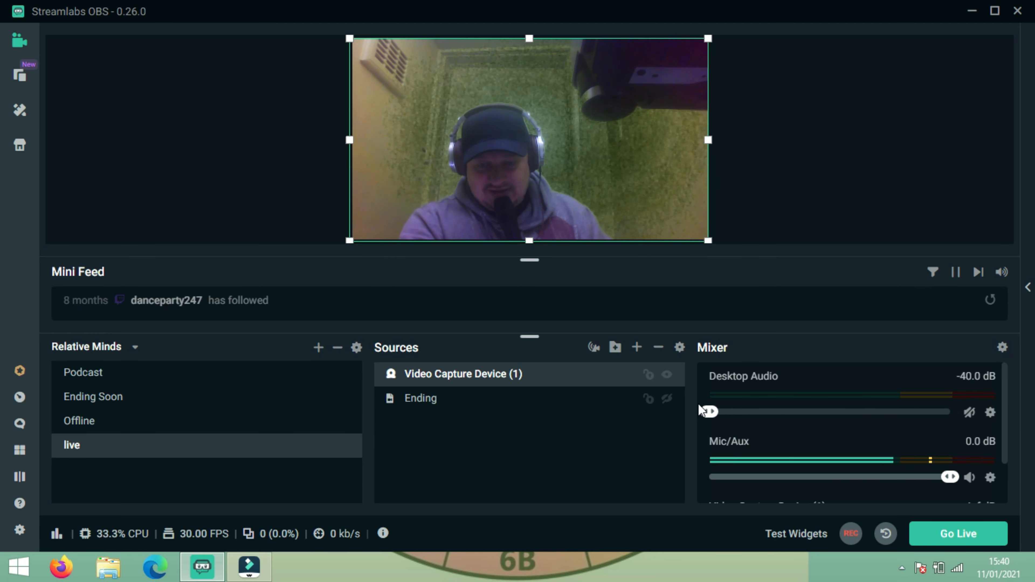
{"action": "left_click", "coordinate": [682, 403]}
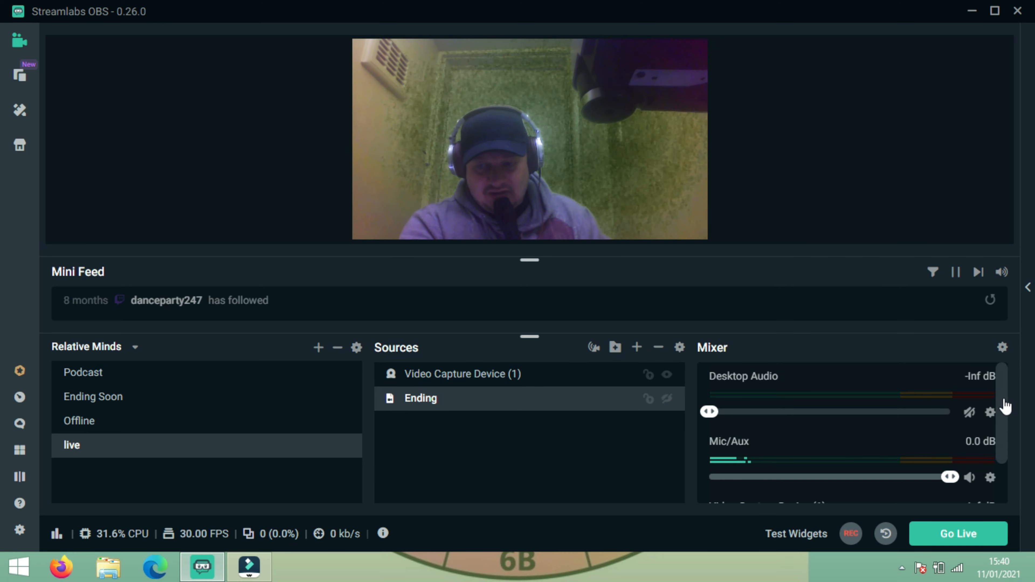
{"action": "left_click_drag", "start_coordinate": [1003, 404], "coordinate": [1005, 460]}
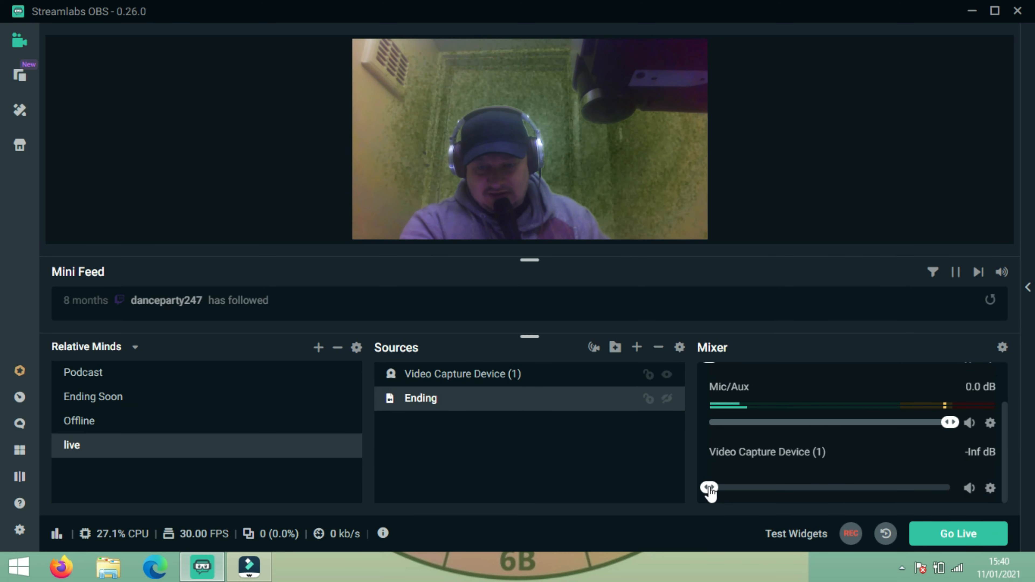
{"action": "mouse_move", "coordinate": [709, 491]}
{"action": "left_mouse_down"}
{"action": "mouse_move", "coordinate": [752, 491]}
{"action": "mouse_move", "coordinate": [697, 485]}
{"action": "left_mouse_up"}
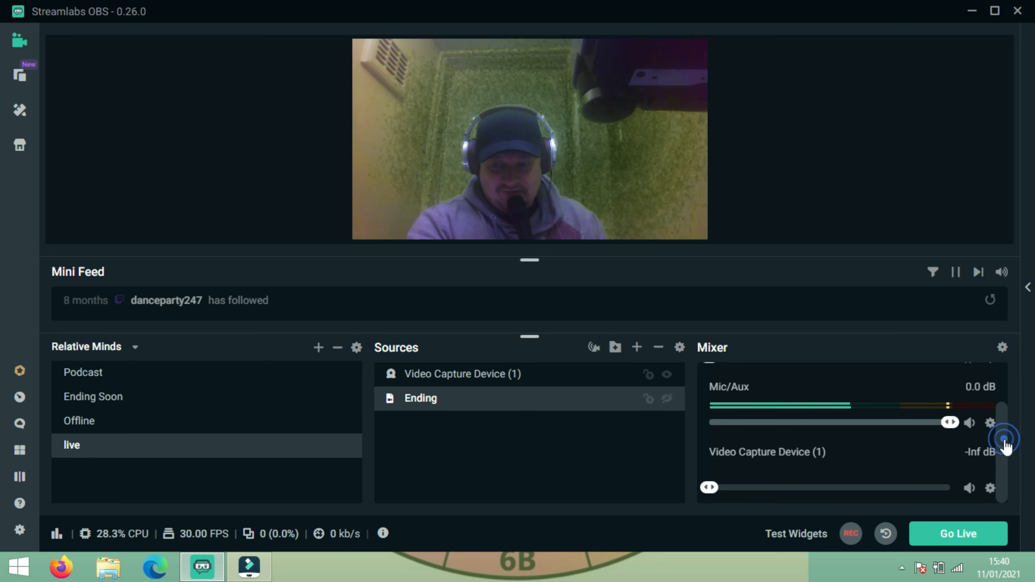
{"action": "left_click_drag", "start_coordinate": [1005, 429], "coordinate": [1003, 388]}
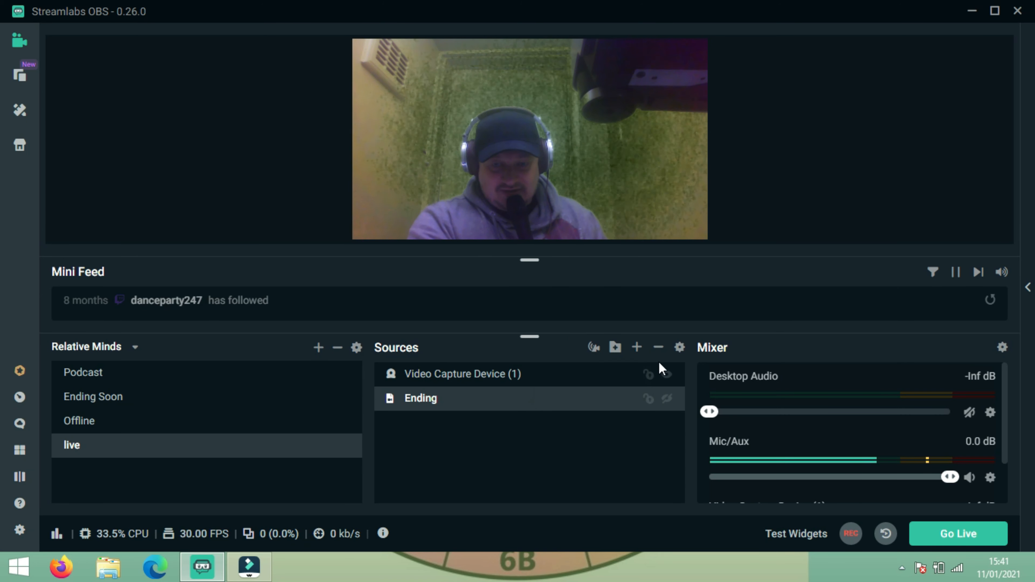
Step: Toggle the webcam and Ending sources visible and back, leaving both hidden
{"action": "left_click", "coordinate": [667, 376]}
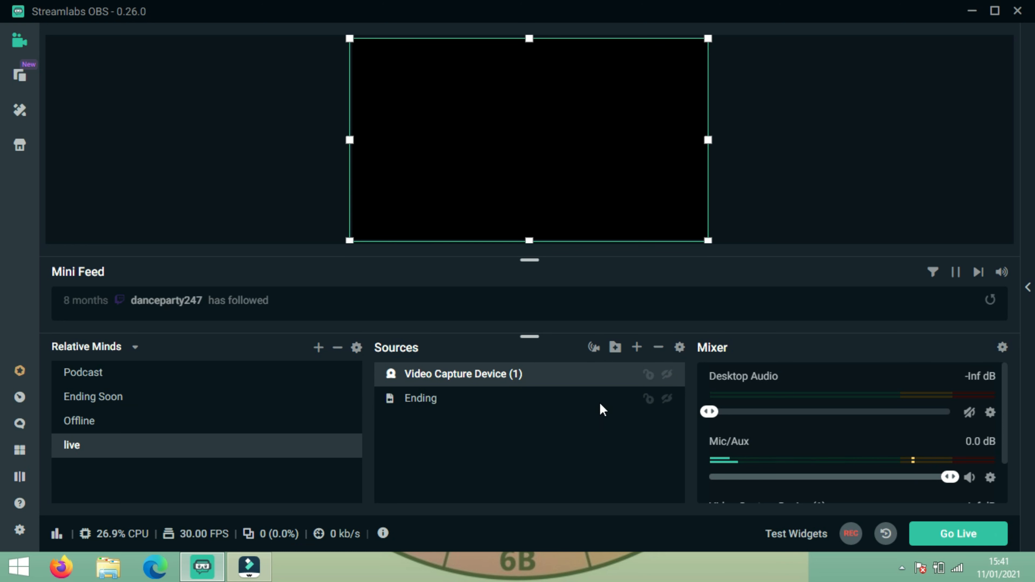
{"action": "left_click", "coordinate": [668, 377]}
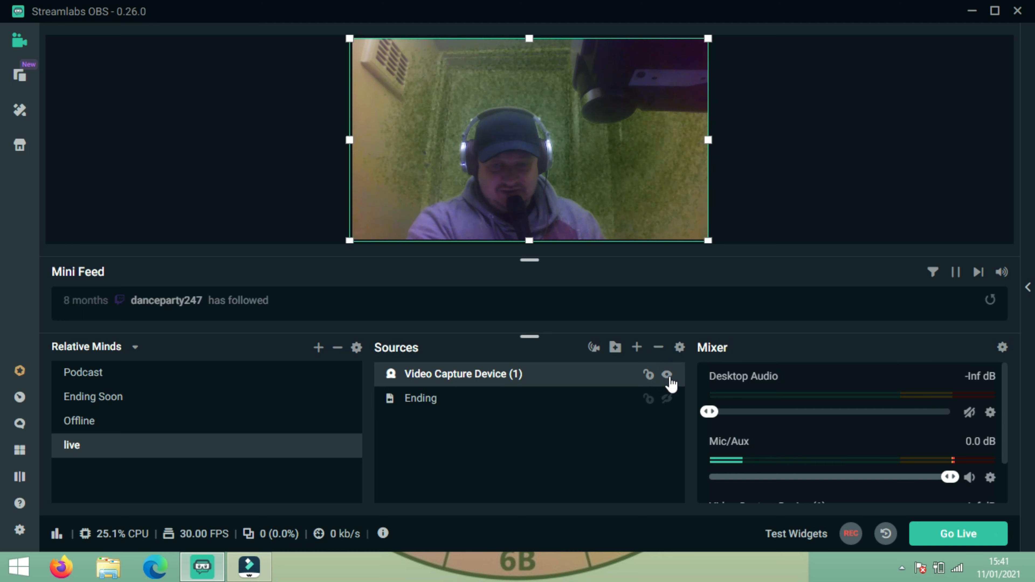
{"action": "left_click", "coordinate": [669, 379]}
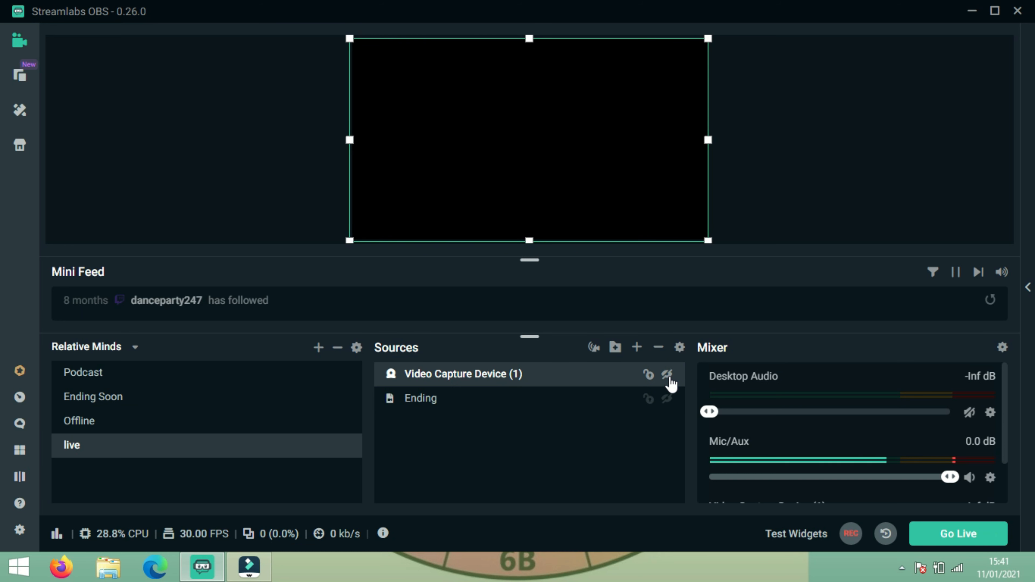
{"action": "left_click", "coordinate": [667, 399]}
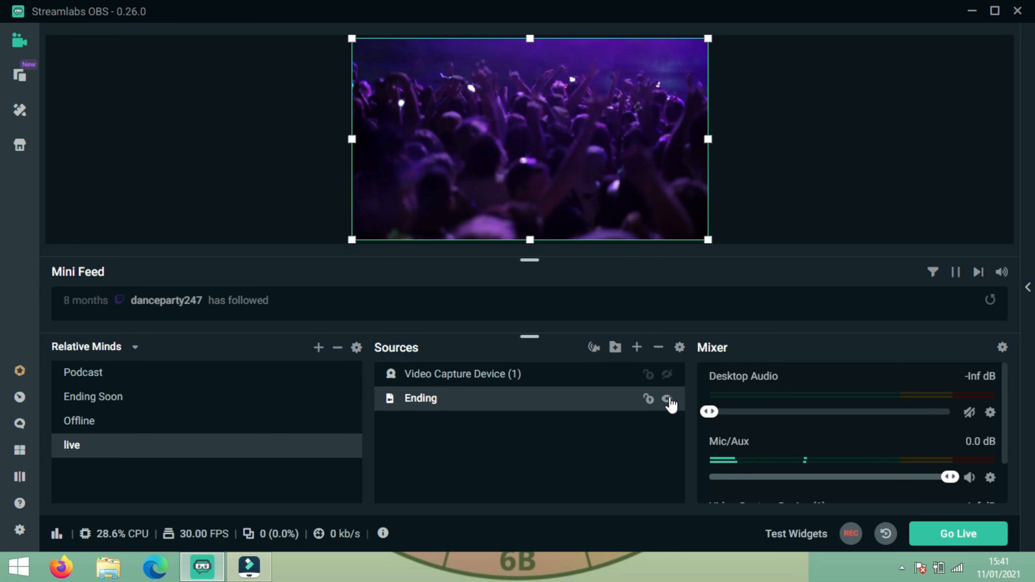
{"action": "left_click", "coordinate": [668, 400]}
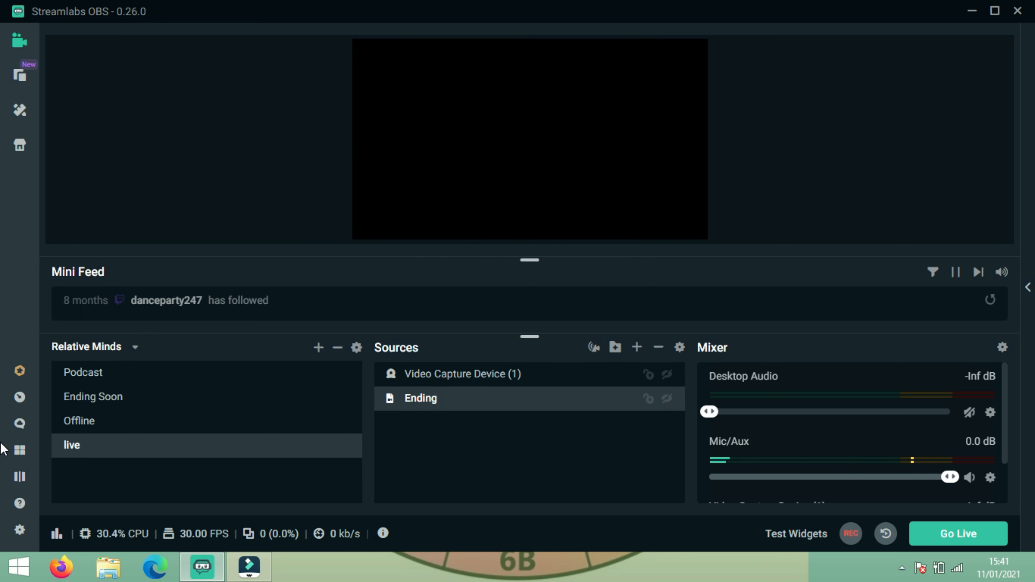
Step: In the Stream settings, choose Custom Streaming Server as the stream type
{"action": "left_click", "coordinate": [19, 532]}
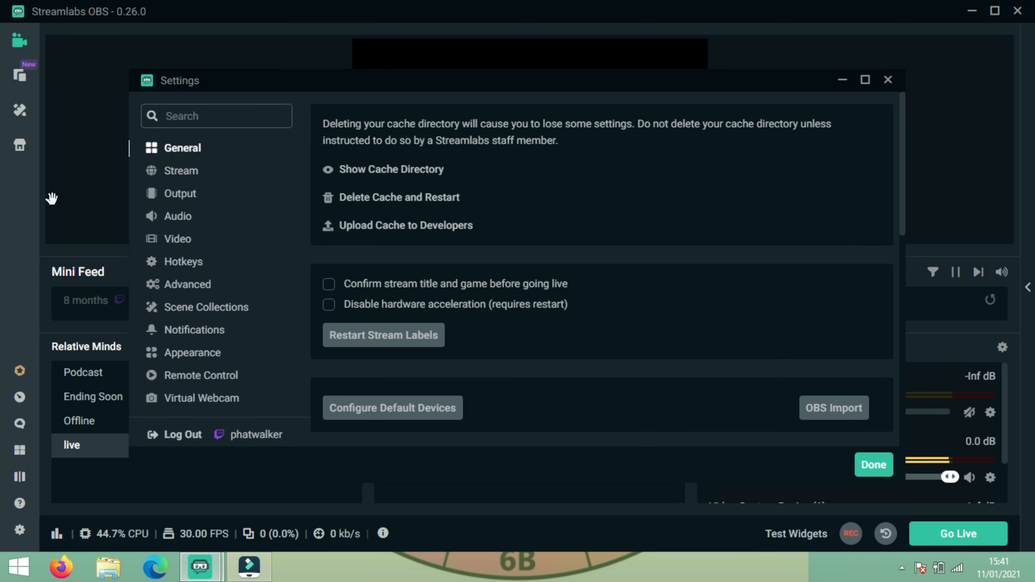
{"action": "left_click", "coordinate": [182, 171]}
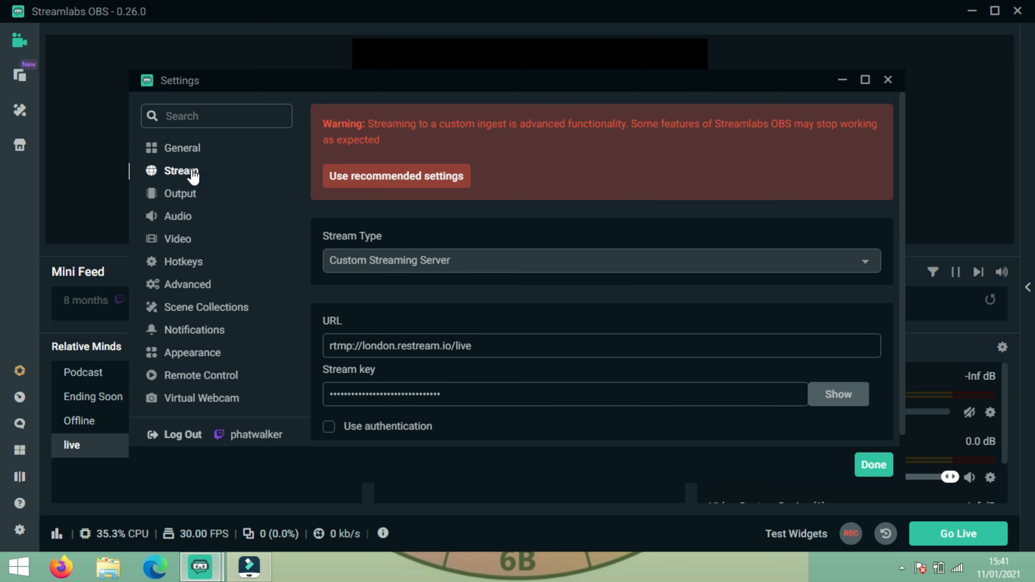
{"action": "left_click", "coordinate": [664, 264]}
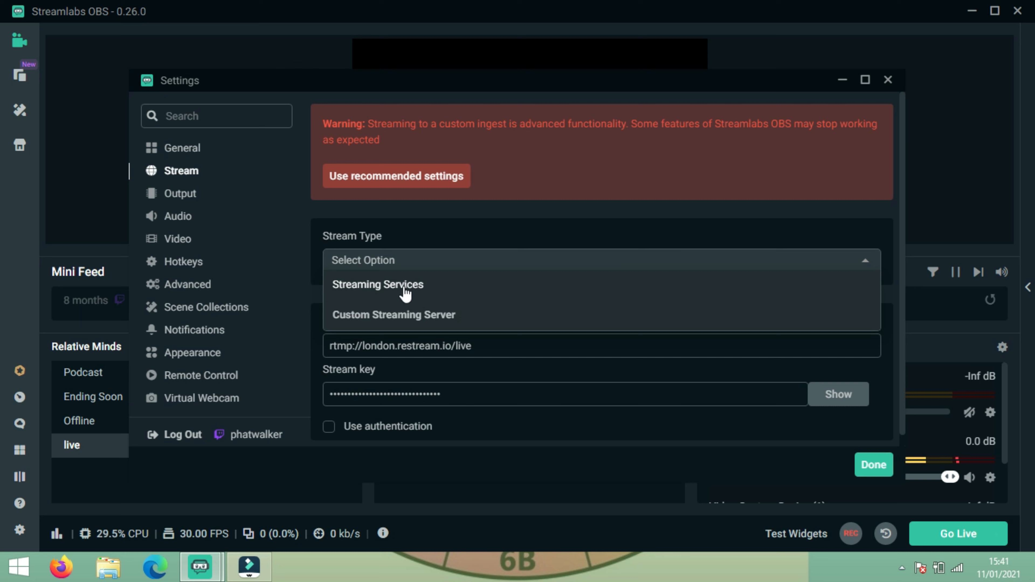
{"action": "left_click", "coordinate": [477, 241]}
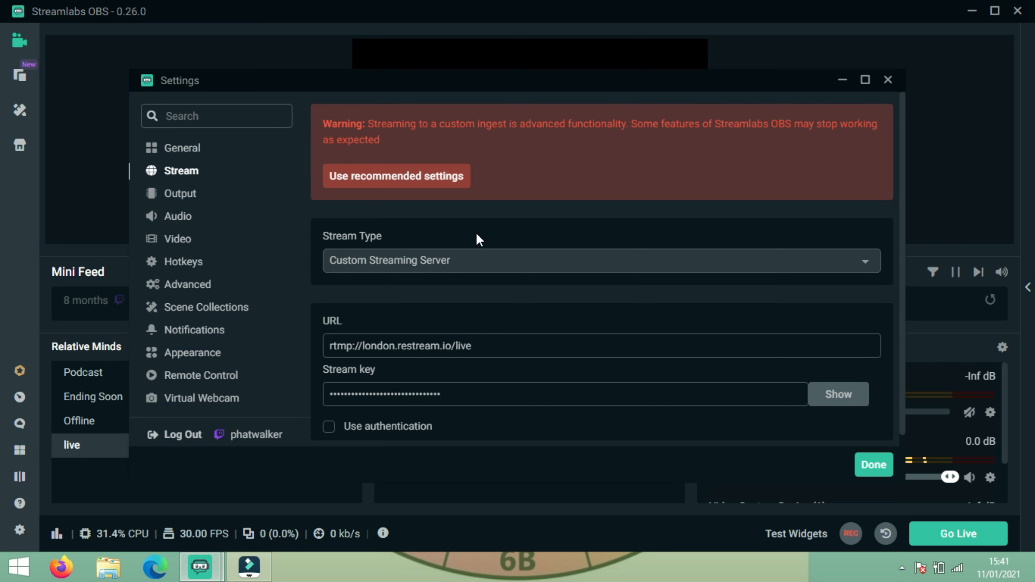
{"action": "left_click", "coordinate": [478, 260]}
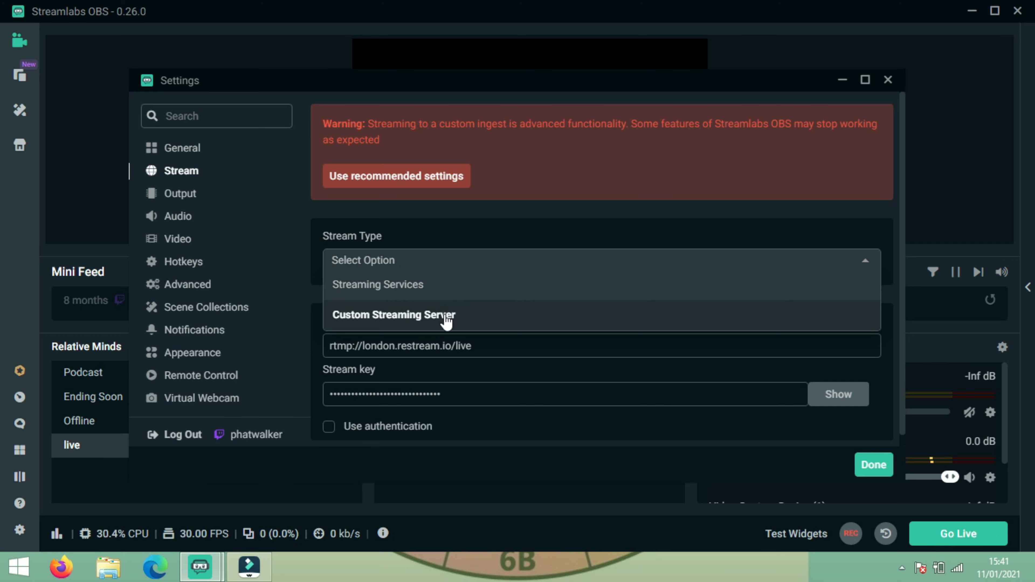
{"action": "left_click", "coordinate": [510, 232]}
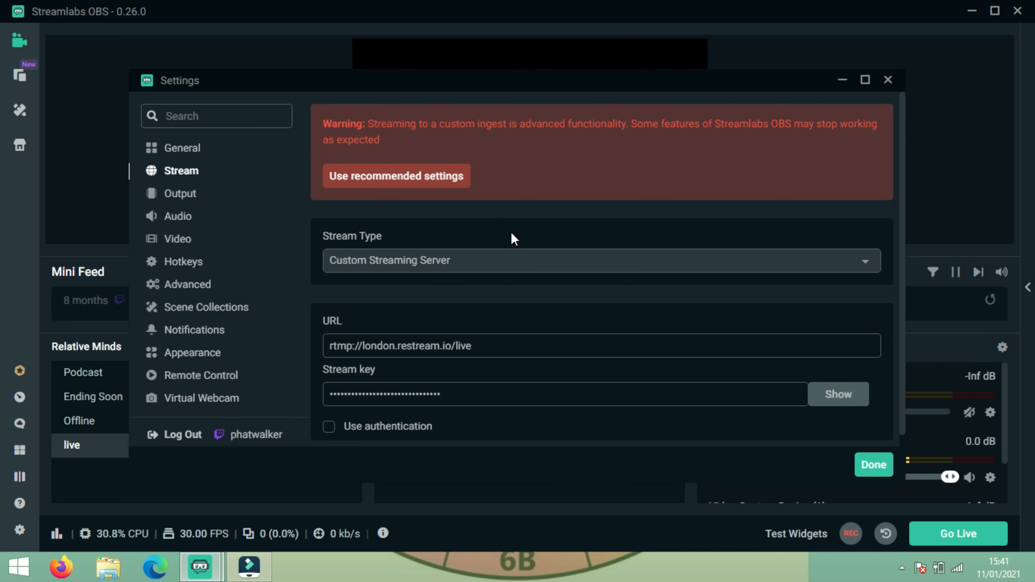